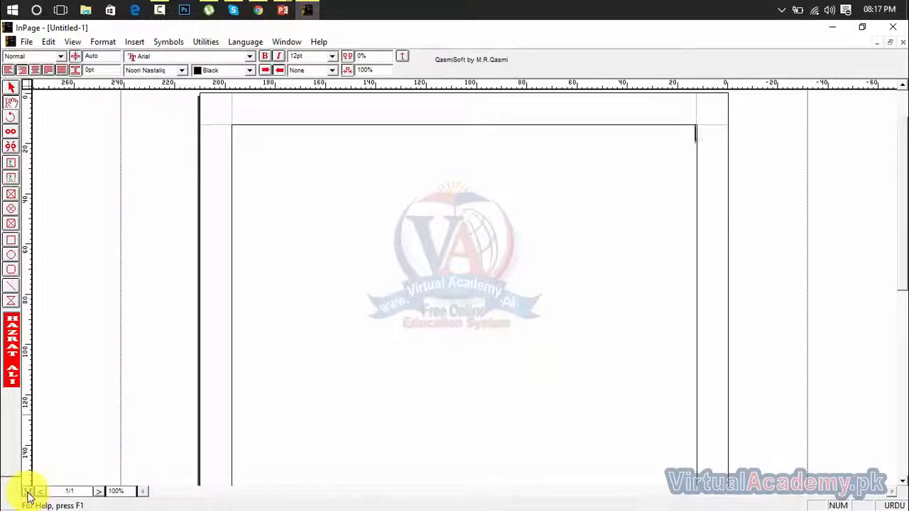
# Switch from the document page to its master page for editing.
pyautogui.click(28, 492)
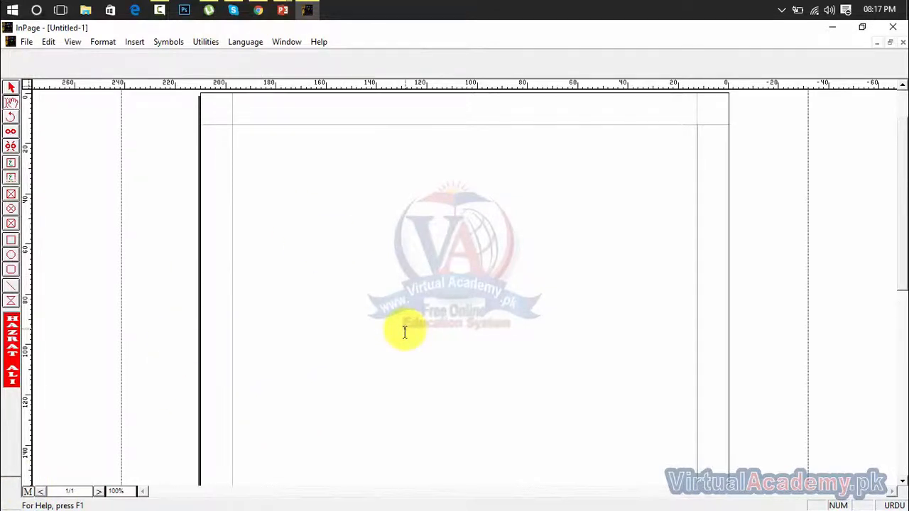
pyautogui.click(676, 144)
pyautogui.click(473, 203)
pyautogui.click(323, 230)
pyautogui.click(324, 290)
# Draw a text box about 101 mm wide and 40 mm high in the upper part of the master page.
pyautogui.click(11, 165)
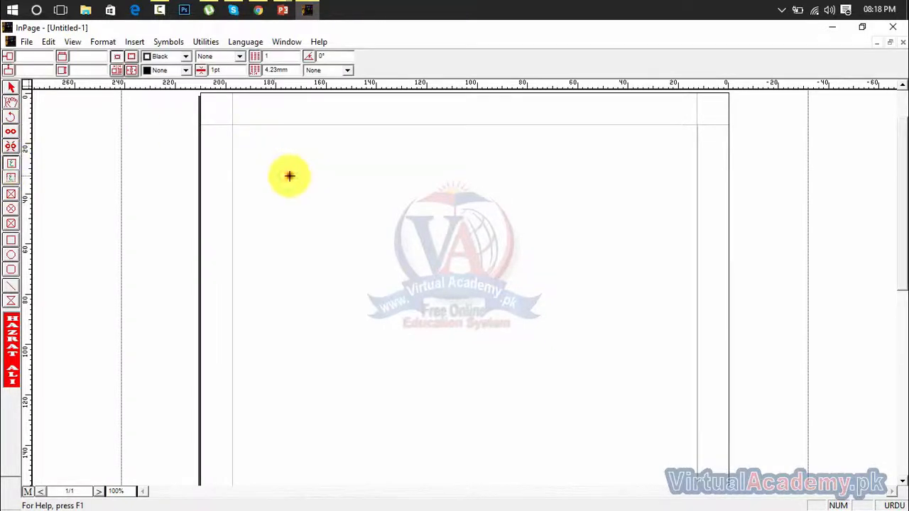
pyautogui.moveTo(290, 177); pyautogui.dragTo(543, 277)
pyautogui.click(501, 214)
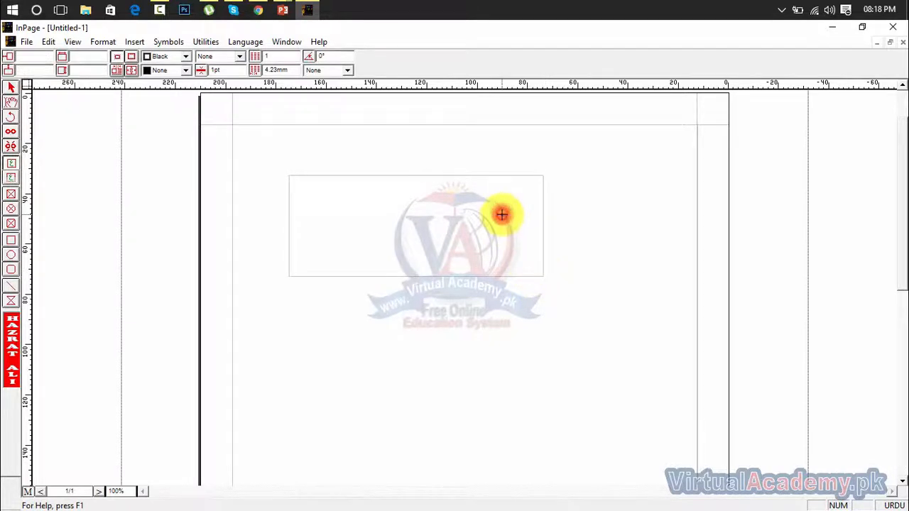
# Delete the newly drawn text box from the master page and all document pages.
pyautogui.click(11, 88)
pyautogui.click(345, 218)
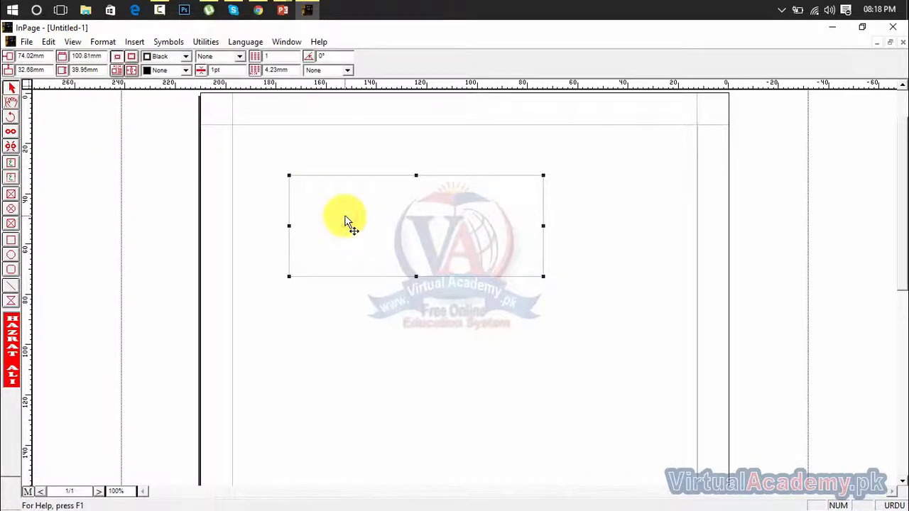
pyautogui.press('Delete')
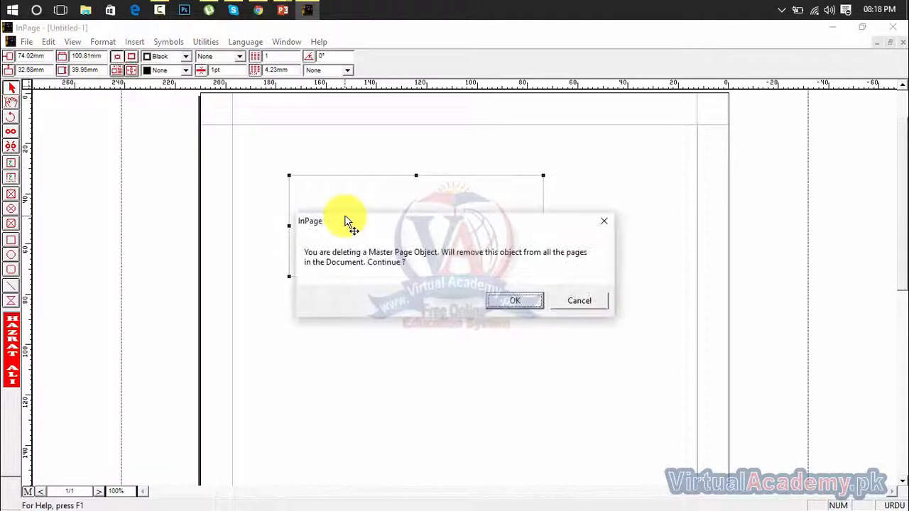
pyautogui.click(513, 304)
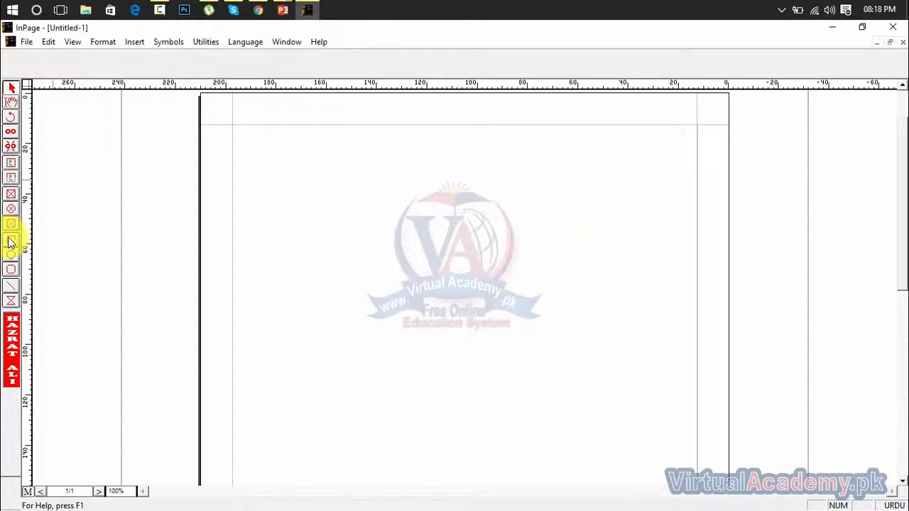
# Add a centred page number inside a new title text box at the middle of the master page's top margin.
pyautogui.click(11, 177)
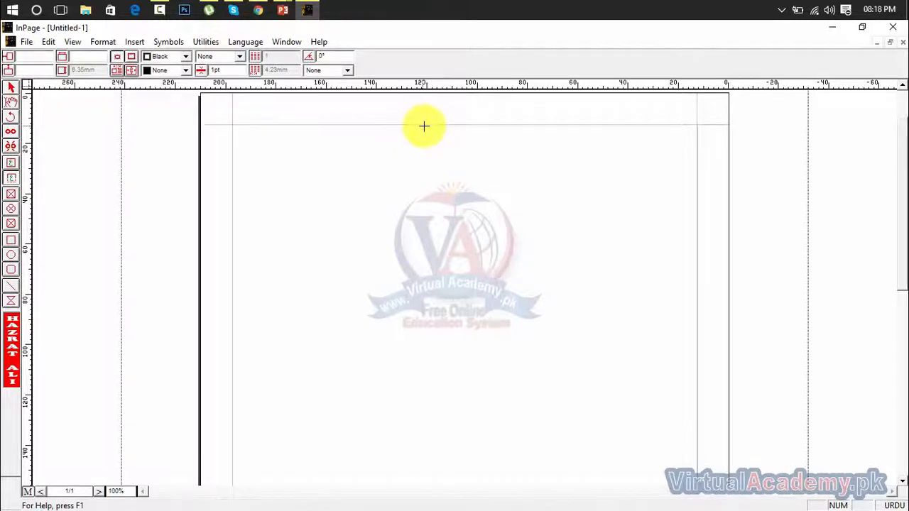
pyautogui.moveTo(423, 126); pyautogui.dragTo(508, 142)
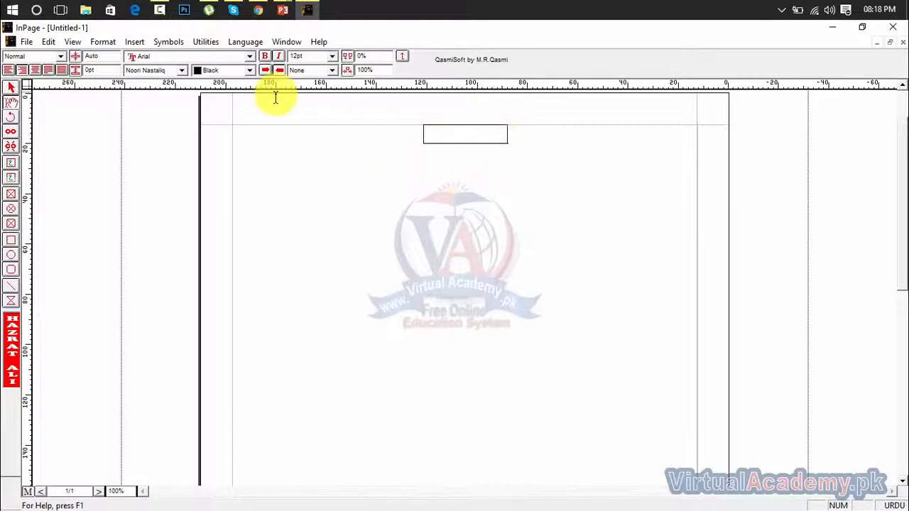
pyautogui.click(135, 43)
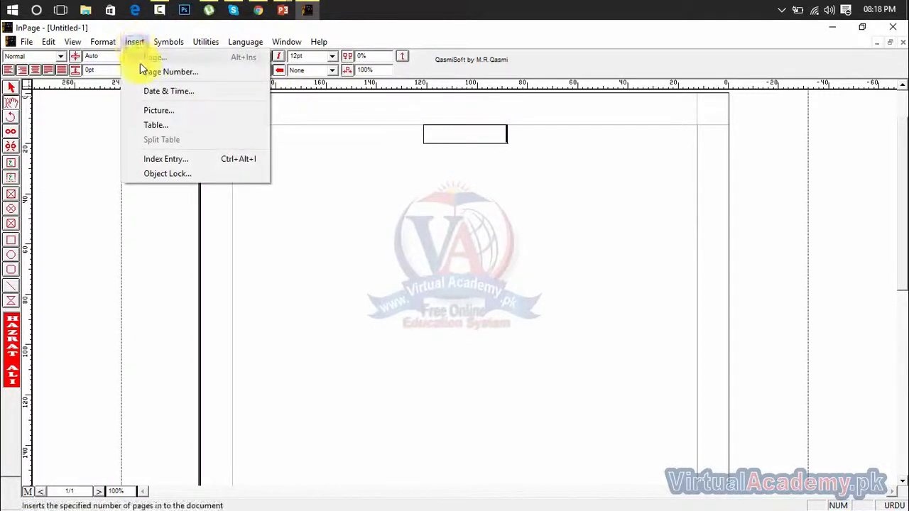
pyautogui.click(150, 71)
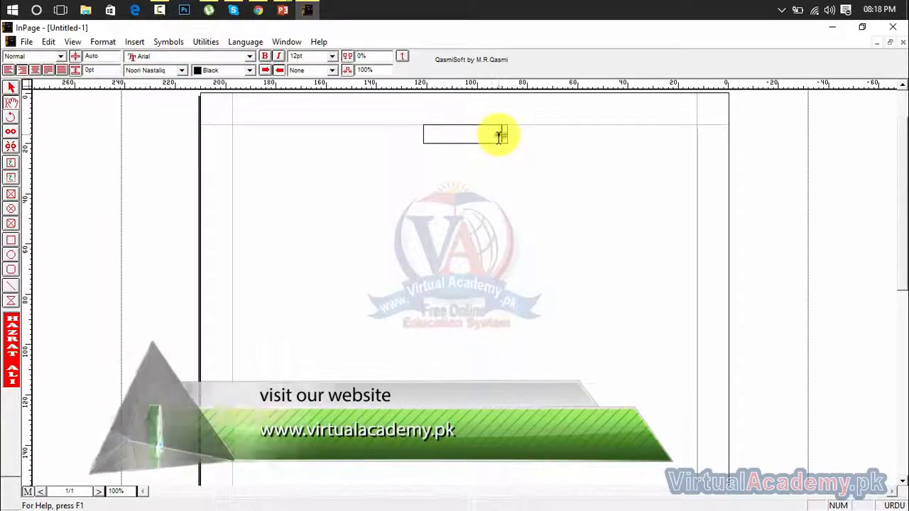
pyautogui.moveTo(499, 135); pyautogui.dragTo(536, 136)
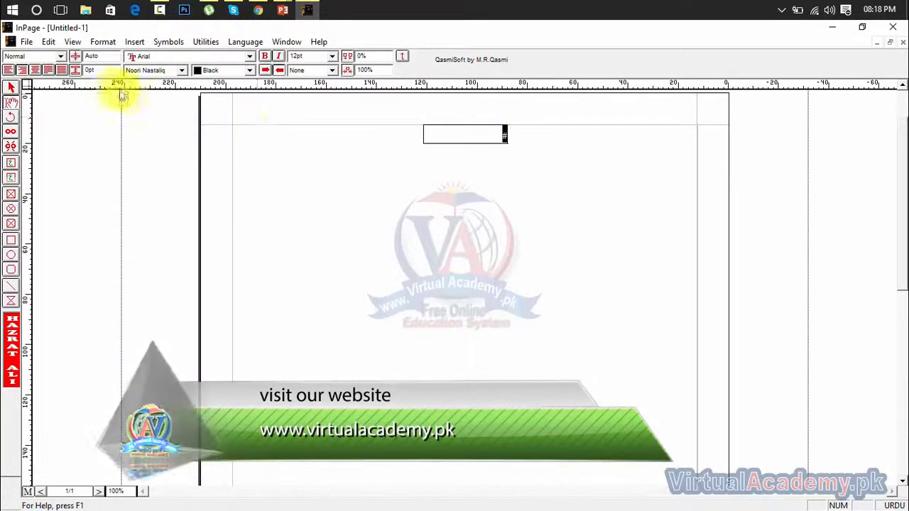
pyautogui.click(36, 70)
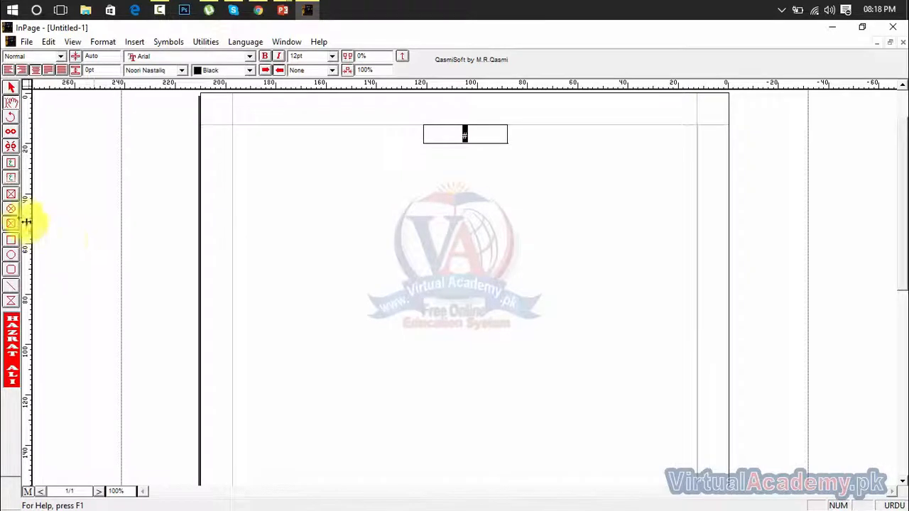
# Add a second title text box at the right end of the master page's top margin containing the word پاکستان.
pyautogui.click(10, 179)
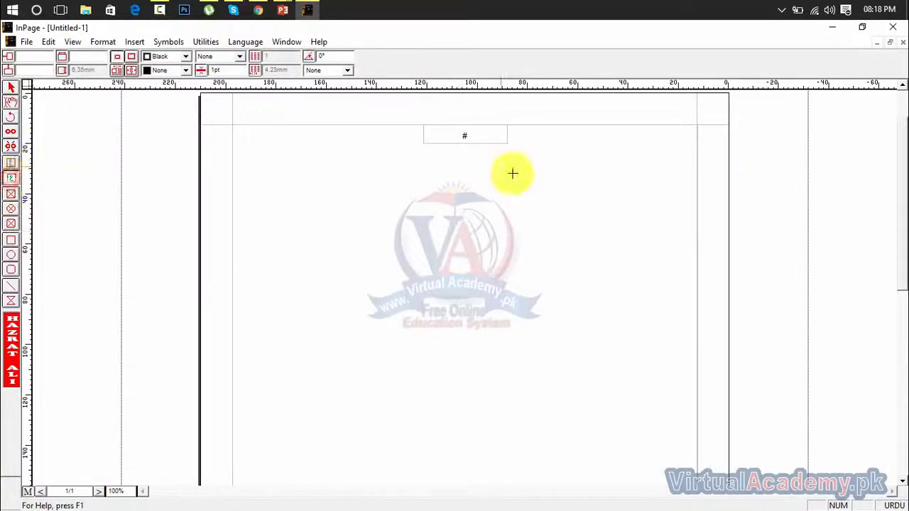
pyautogui.moveTo(696, 126); pyautogui.dragTo(623, 145)
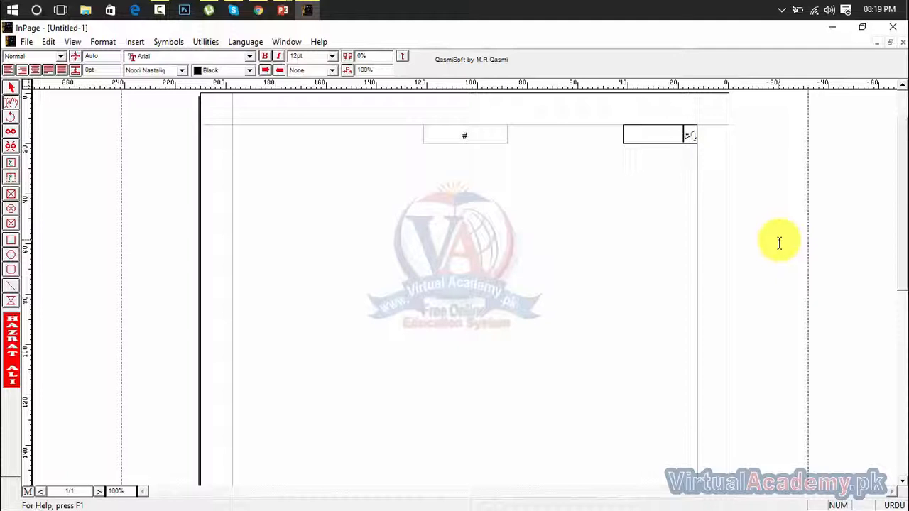
# Set the word پاکستان in the header box to 18 pt and centre it.
pyautogui.moveTo(676, 135); pyautogui.dragTo(731, 140)
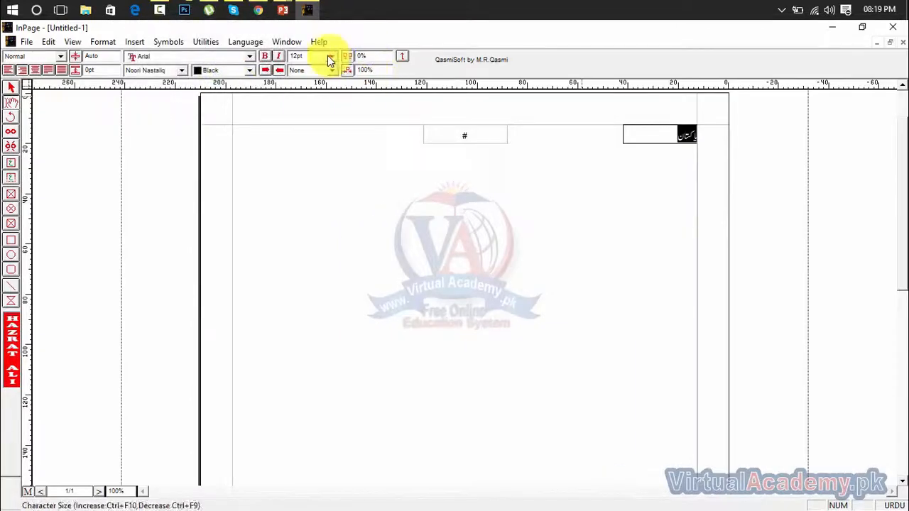
pyautogui.click(329, 56)
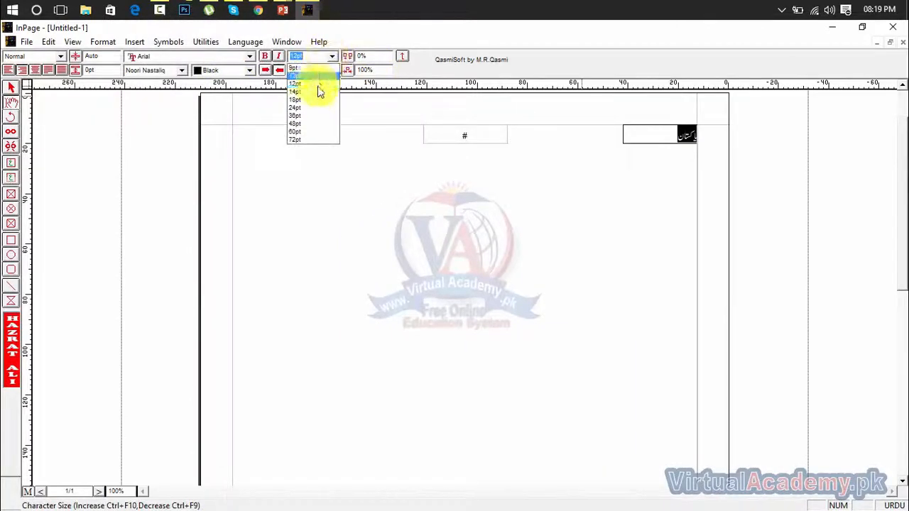
pyautogui.click(311, 118)
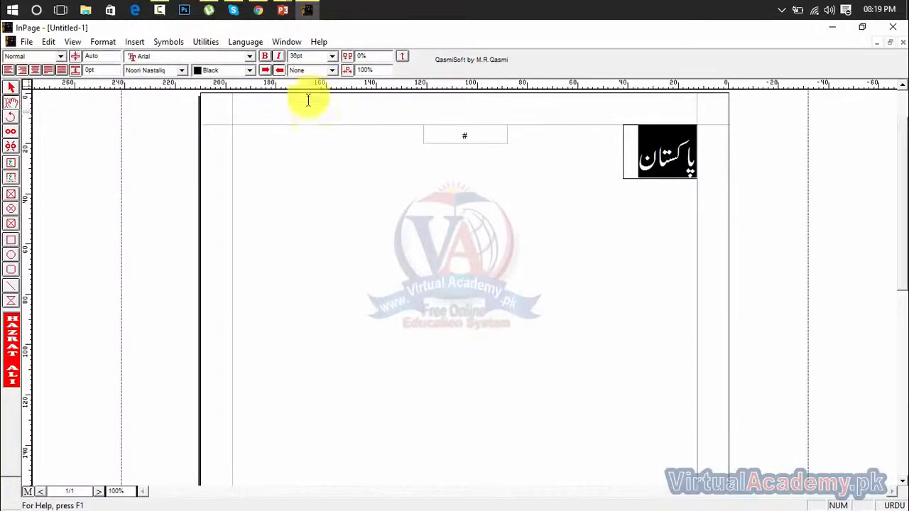
pyautogui.click(332, 58)
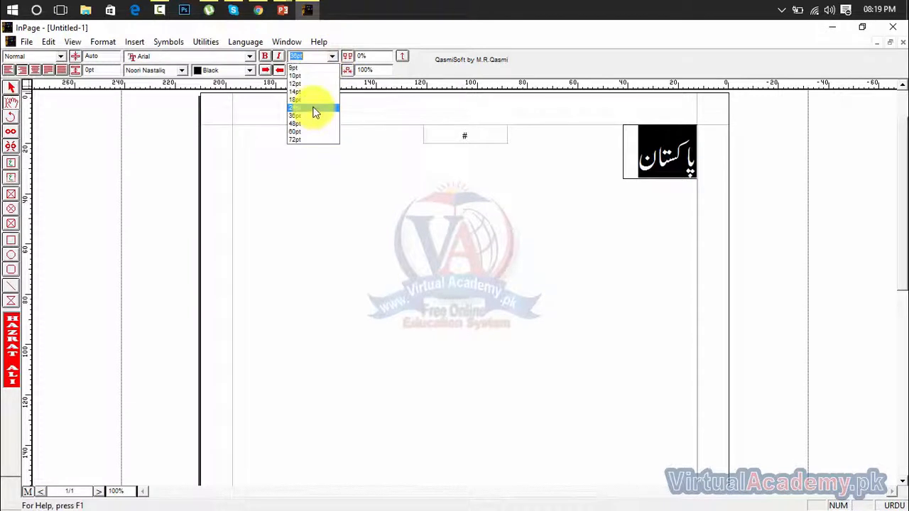
pyautogui.click(312, 100)
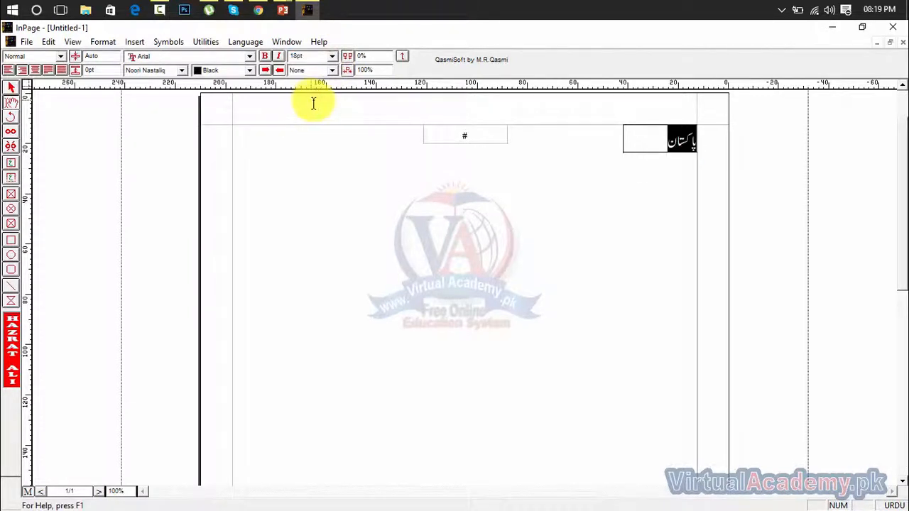
pyautogui.click(36, 71)
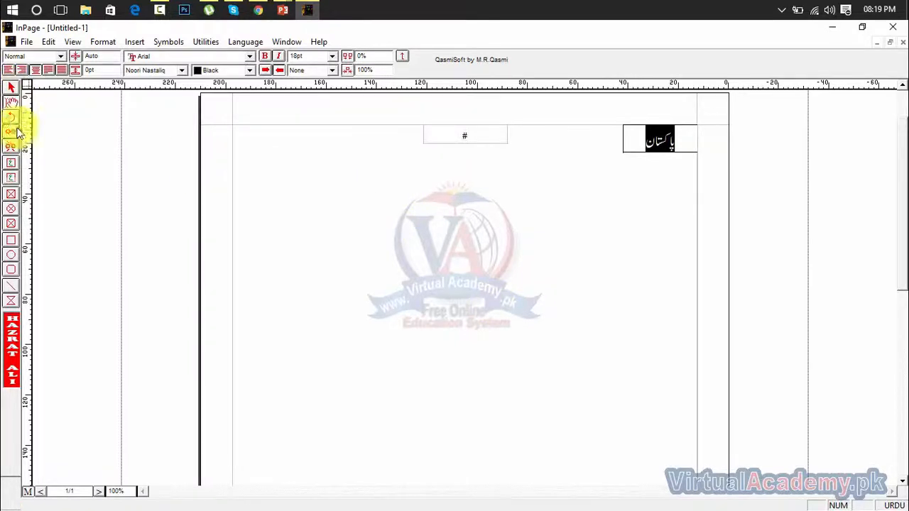
# Return to the document page and insert 20 new pages.
pyautogui.click(28, 492)
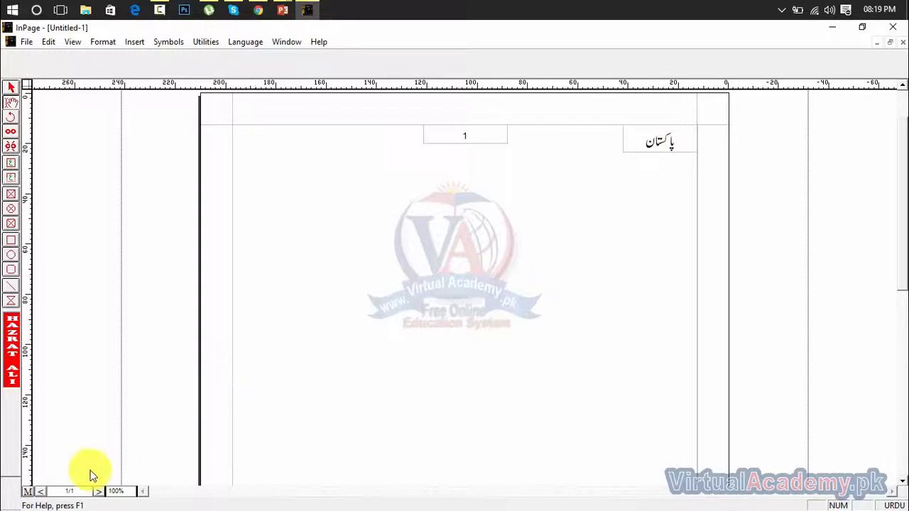
pyautogui.click(138, 42)
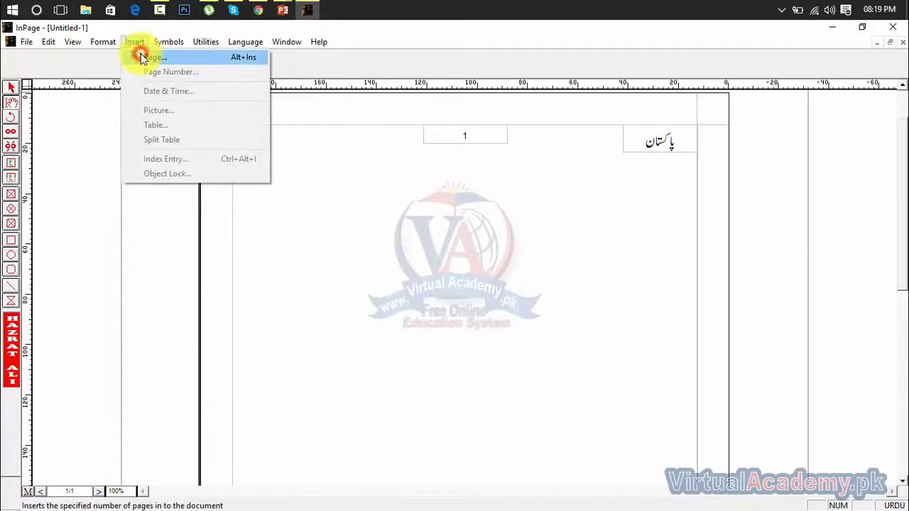
pyautogui.click(142, 58)
pyautogui.click(454, 254)
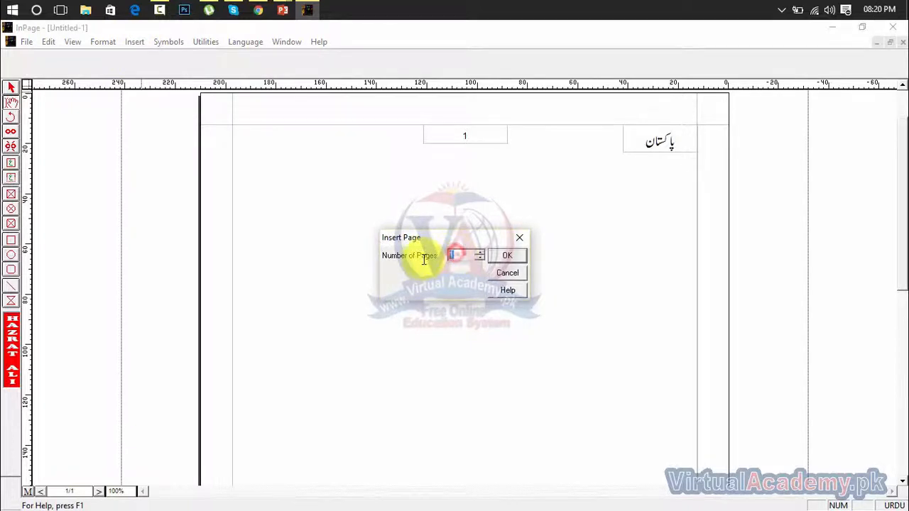
pyautogui.write('20')
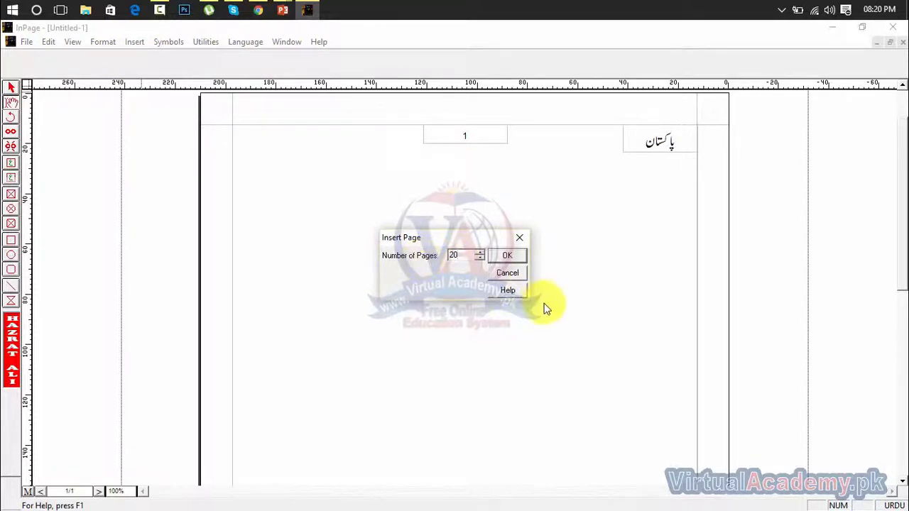
pyautogui.click(509, 255)
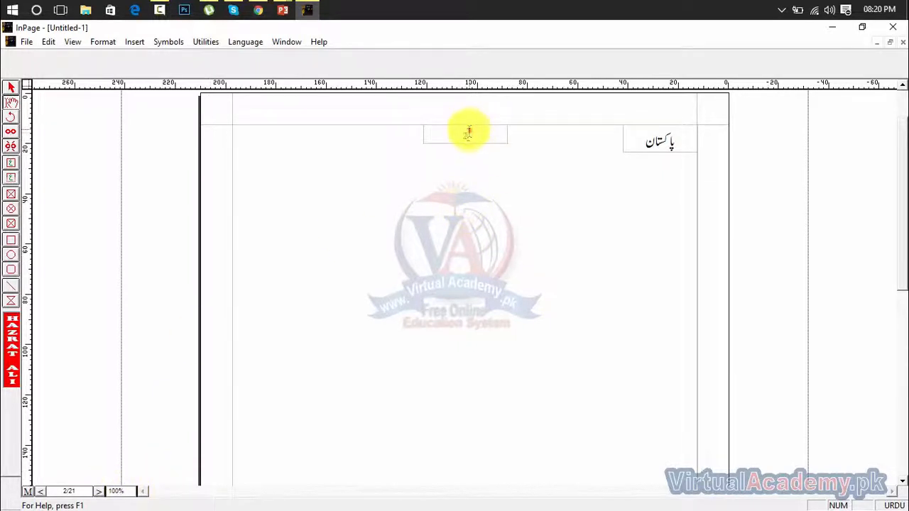
# Page through the document up to page 10, checking the page number and header on each page.
pyautogui.click(467, 134)
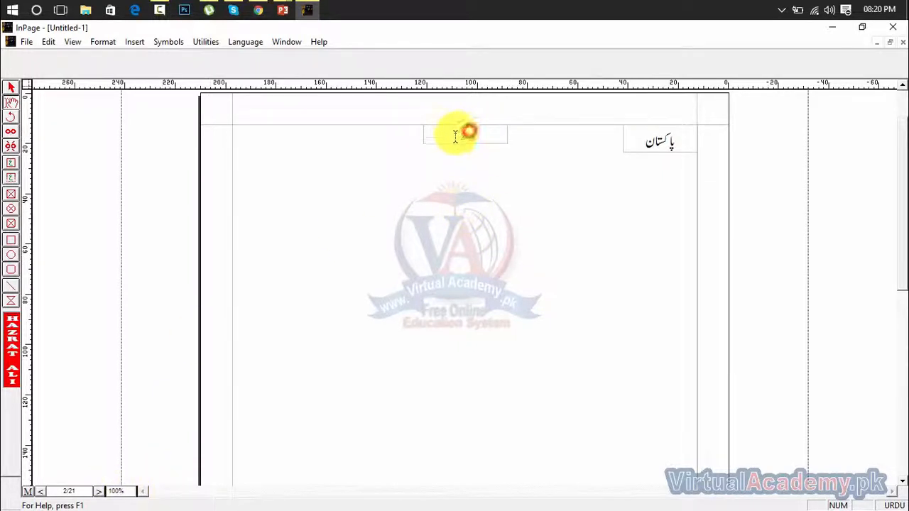
pyautogui.click(96, 493)
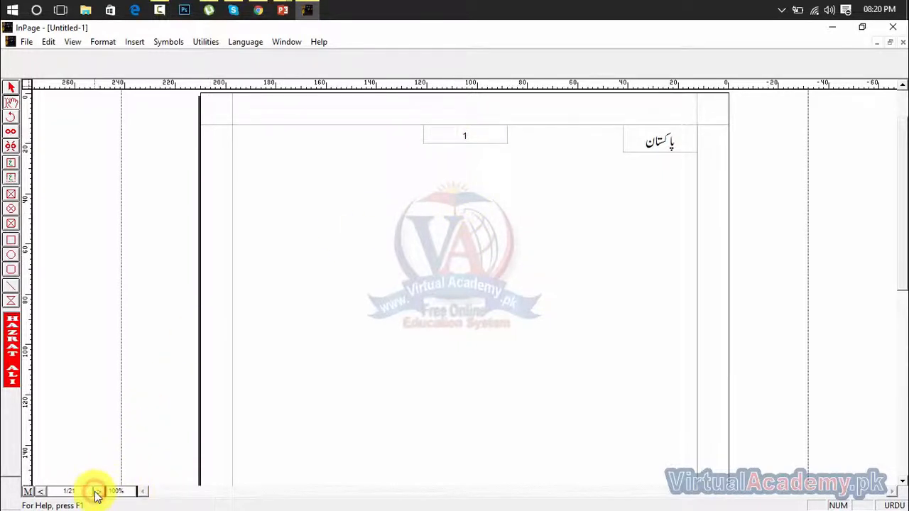
pyautogui.click(42, 490)
pyautogui.click(42, 490)
pyautogui.click(43, 490)
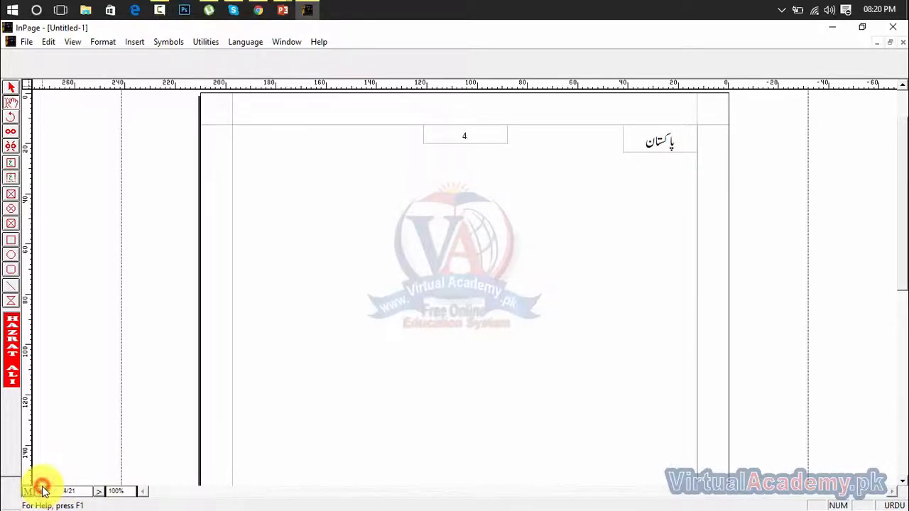
pyautogui.click(42, 490)
pyautogui.click(43, 490)
pyautogui.click(42, 490)
pyautogui.click(43, 490)
pyautogui.click(43, 490)
pyautogui.click(42, 490)
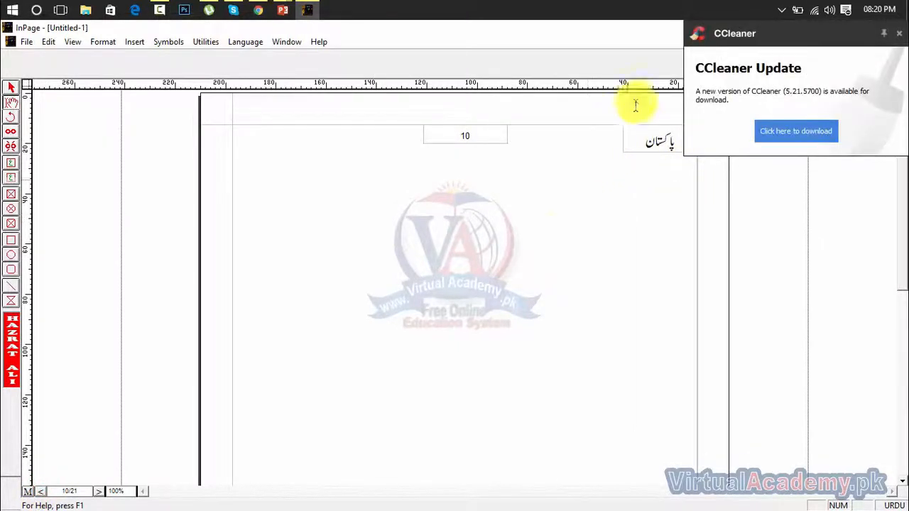
pyautogui.click(894, 32)
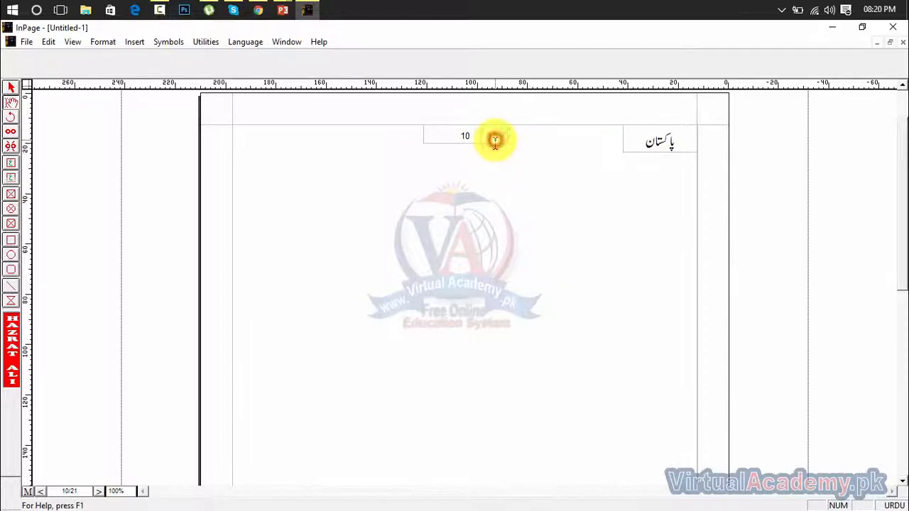
# Enter some sample Urdu characters in the document's main text box.
pyautogui.click(346, 198)
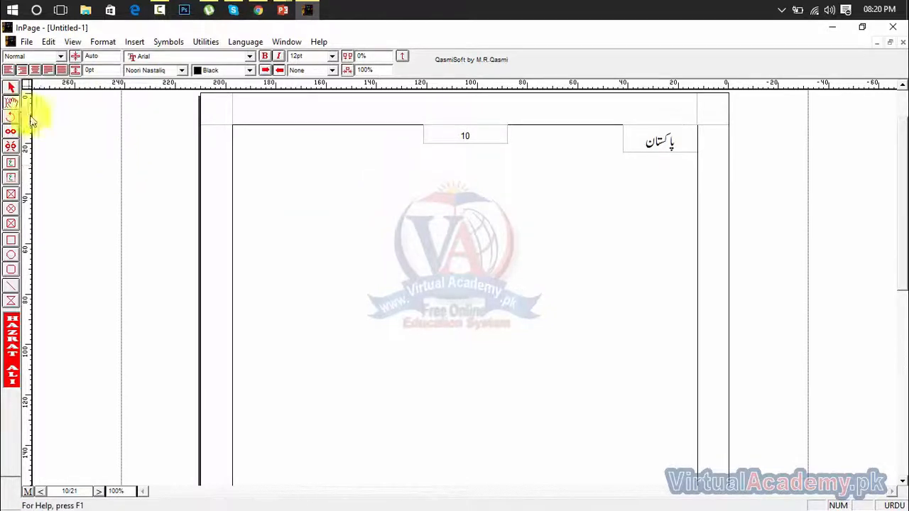
pyautogui.click(11, 103)
pyautogui.click(594, 218)
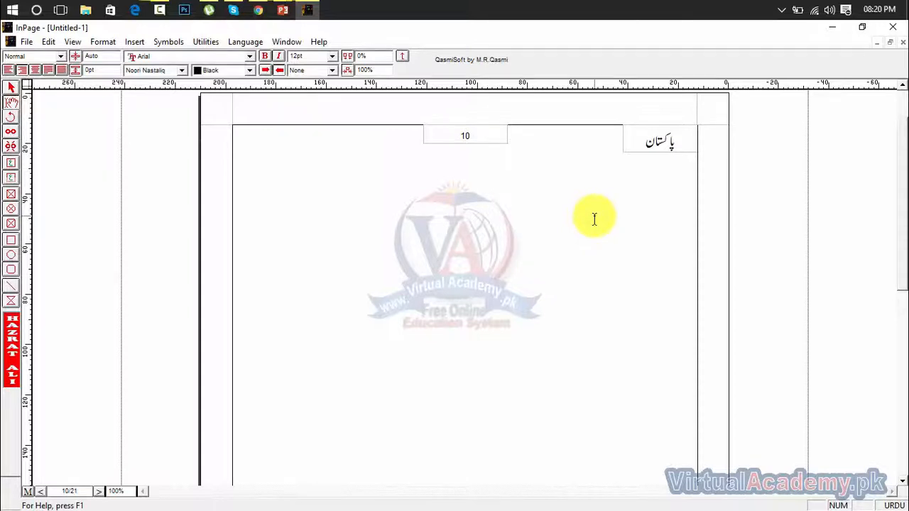
pyautogui.write('کگجھیص')
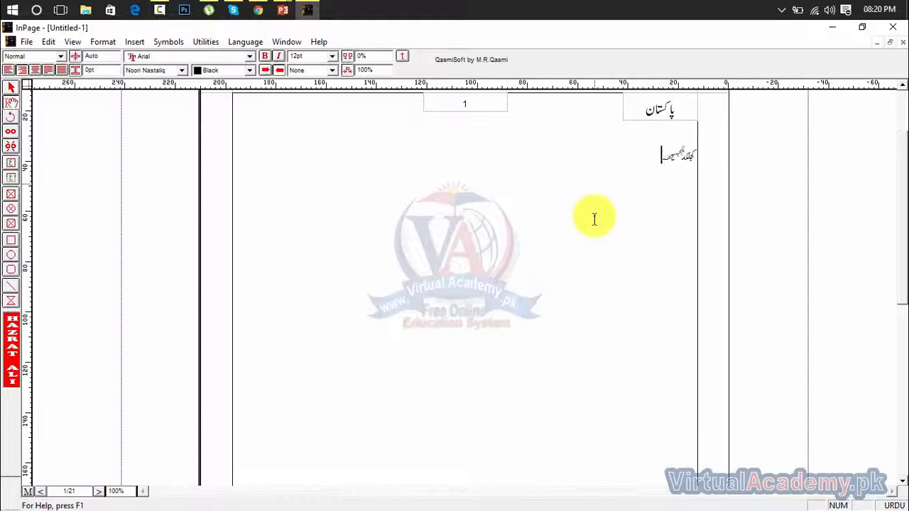
pyautogui.write('جھگ')
# Erase the sample Urdu characters from the main text box on page 1.
pyautogui.press('BackSpace')
pyautogui.press('BackSpace')
pyautogui.press('BackSpace')
pyautogui.press('BackSpace')
pyautogui.press('BackSpace')
pyautogui.press('BackSpace')
pyautogui.press('BackSpace')
pyautogui.press('BackSpace')
# Try to divide the main text box on page 1 into 2 columns.
pyautogui.click(11, 88)
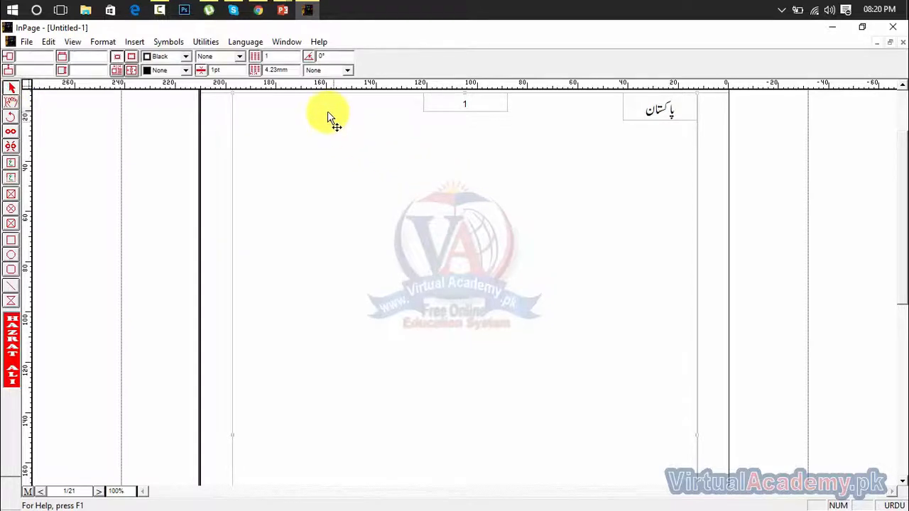
pyautogui.click(267, 57)
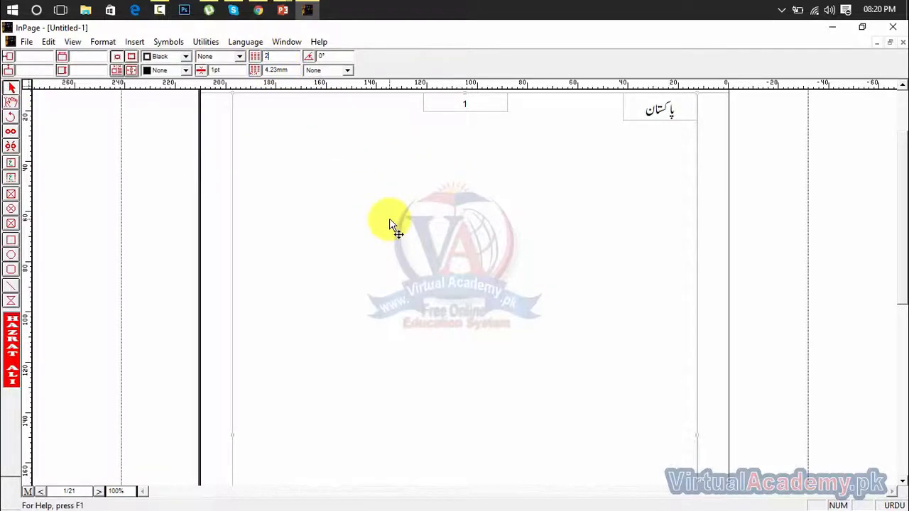
pyautogui.press('Return')
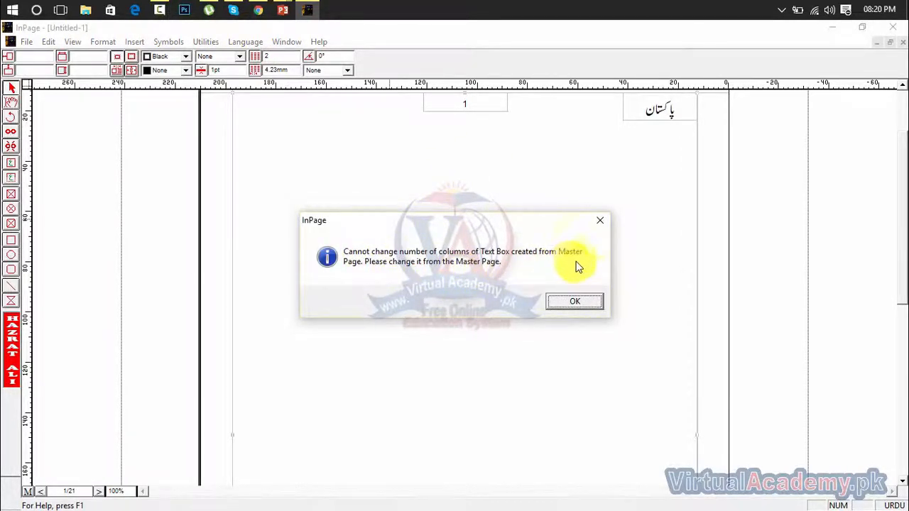
pyautogui.click(602, 223)
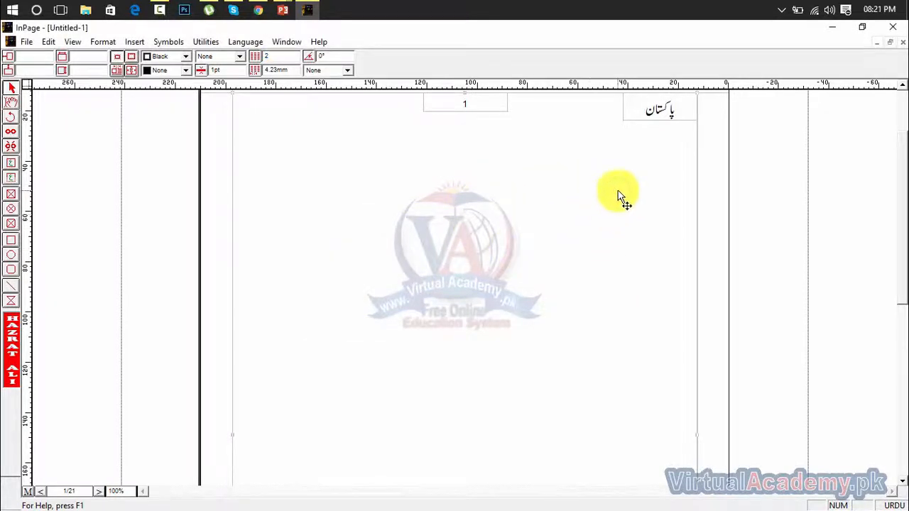
# On the master page, divide the main text box into 2 columns and raise the column count to 3.
pyautogui.click(26, 493)
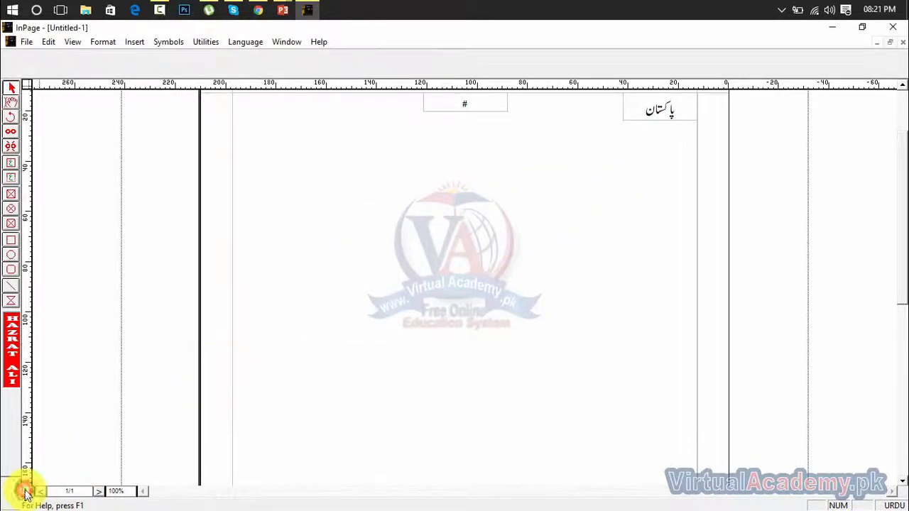
pyautogui.click(325, 200)
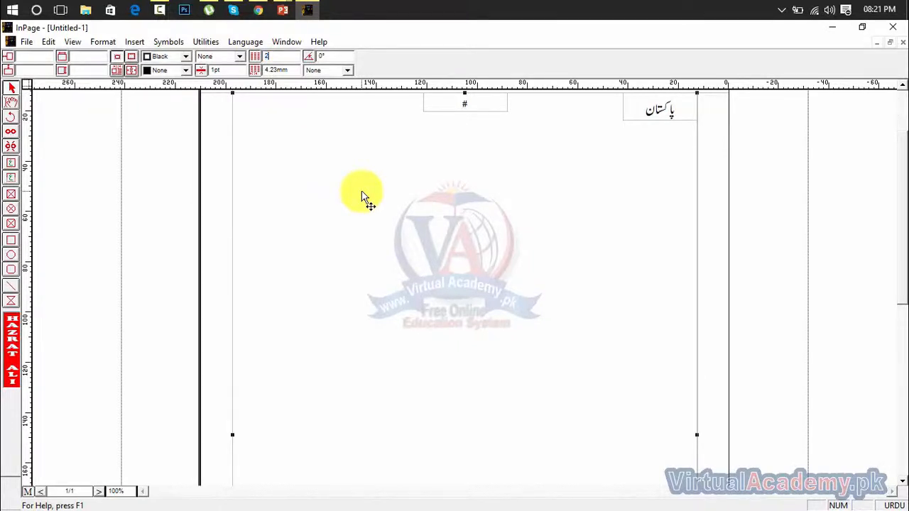
pyautogui.press('Return')
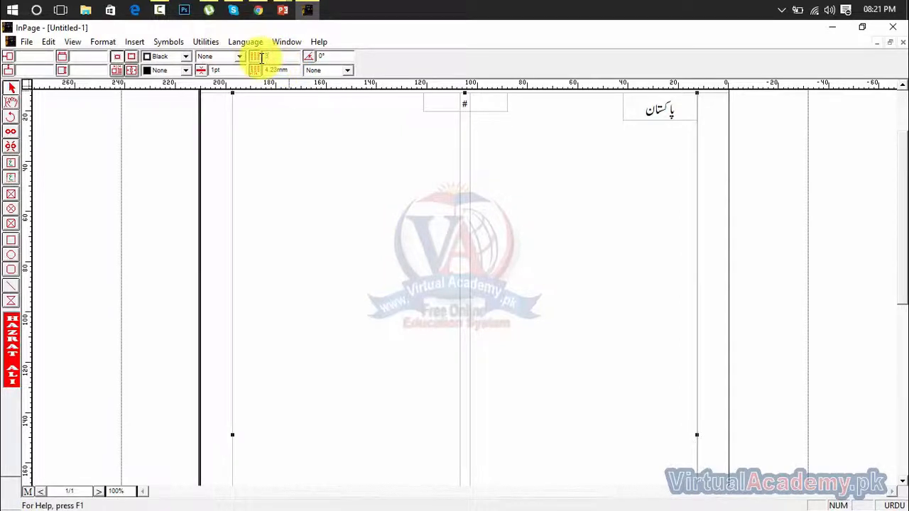
pyautogui.write('3')
pyautogui.press('Return')
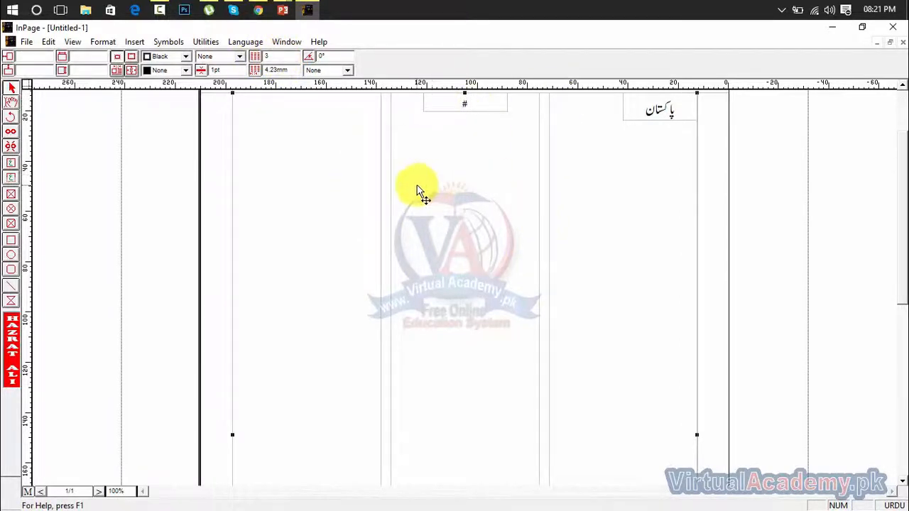
# Set the master page text box's border colour to Red and its fill colour to Black.
pyautogui.click(185, 57)
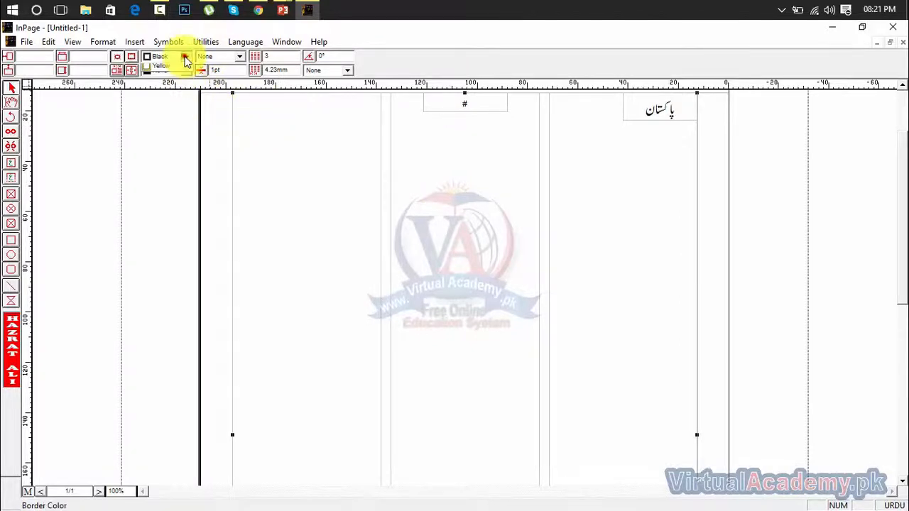
pyautogui.click(174, 91)
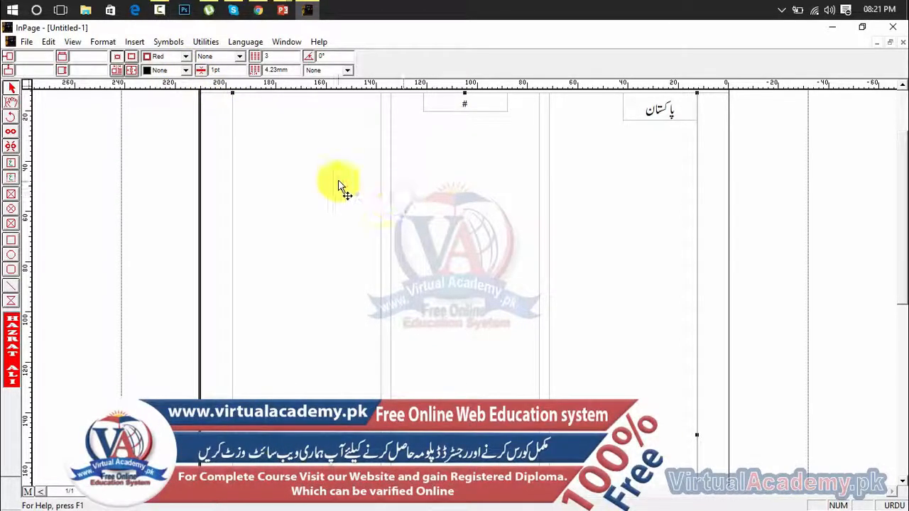
pyautogui.click(185, 70)
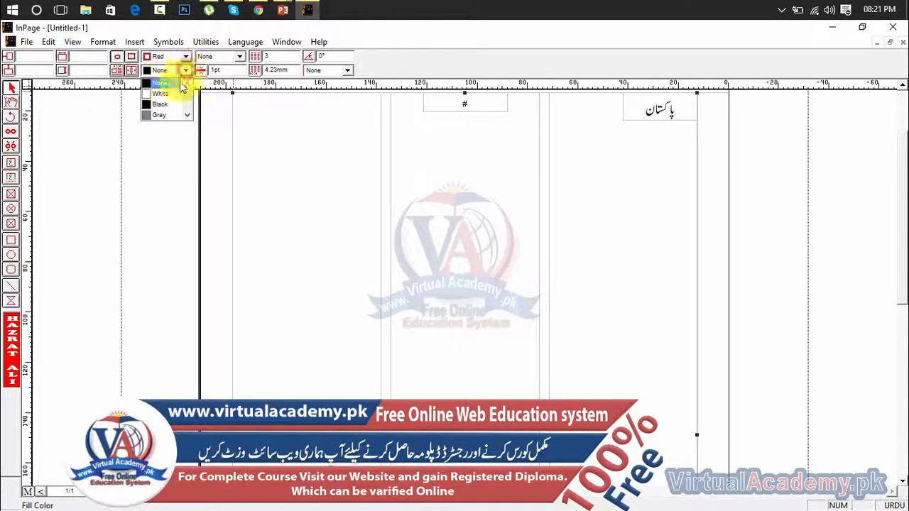
pyautogui.click(170, 103)
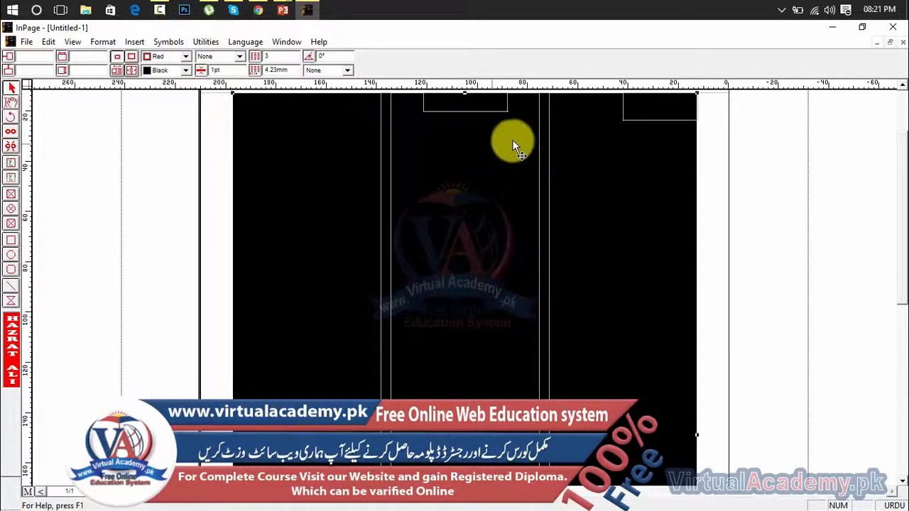
# Set the master page text box's fill colour to White and its border thickness to 2pt.
pyautogui.click(186, 71)
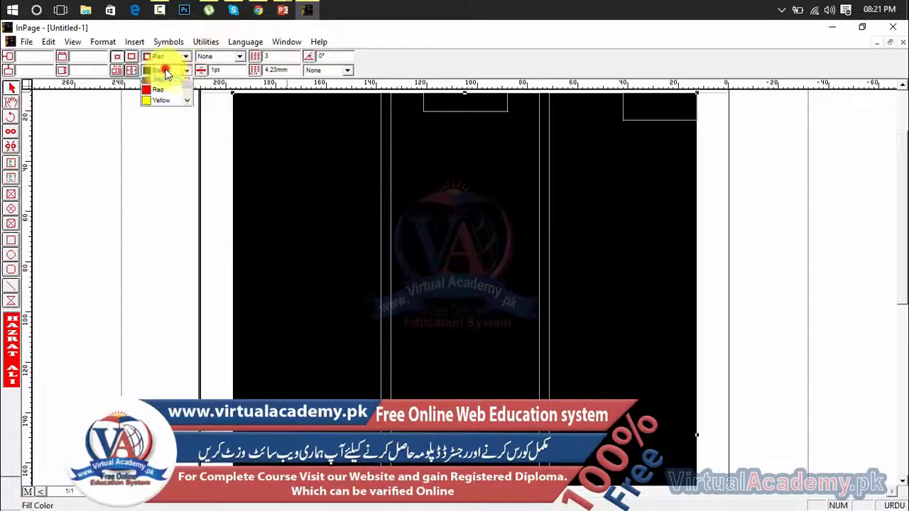
pyautogui.scroll(2, 188, 95)
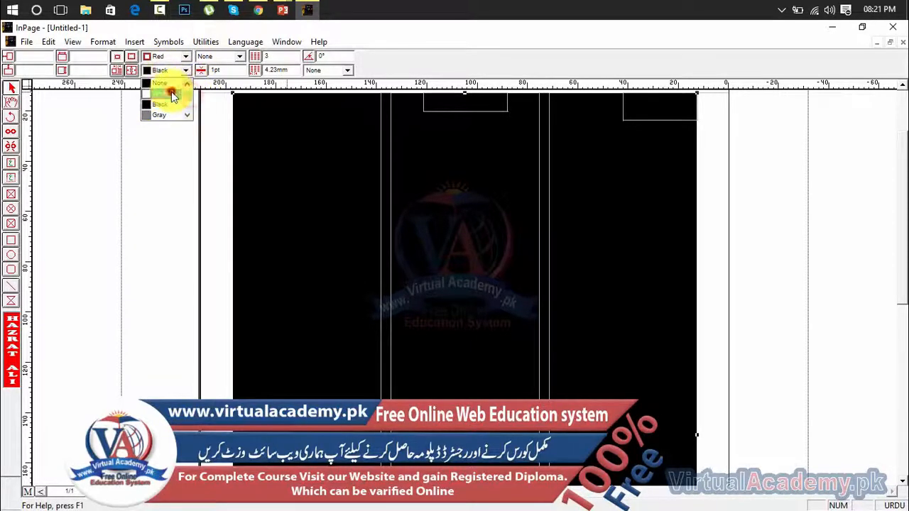
pyautogui.click(167, 93)
pyautogui.doubleClick(223, 71)
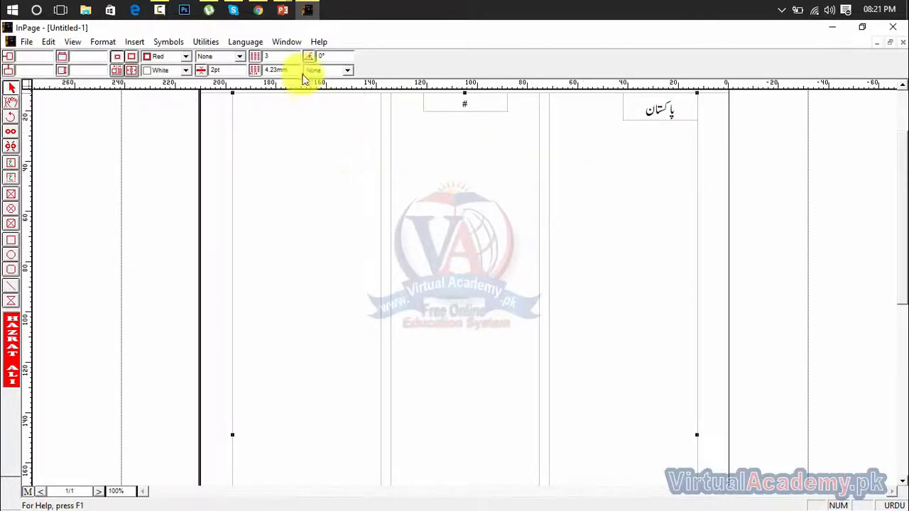
pyautogui.moveTo(293, 71); pyautogui.dragTo(260, 71)
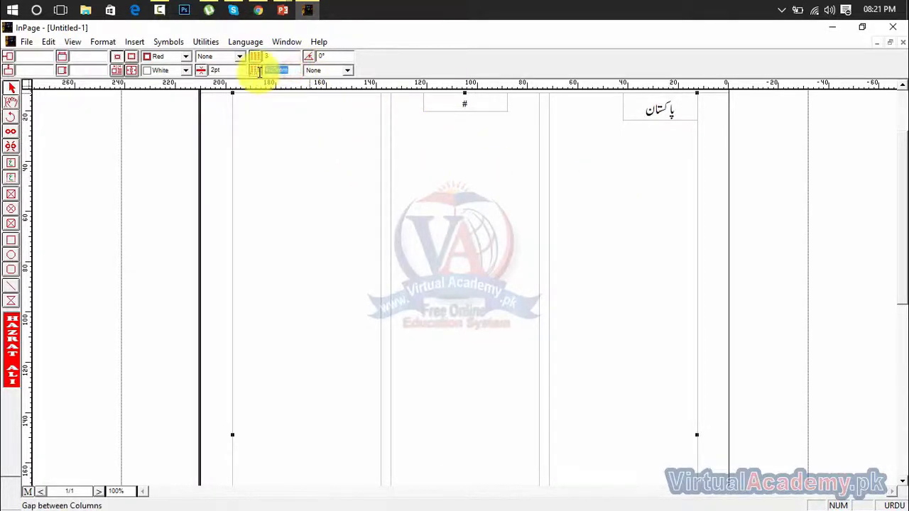
# Return to the document page and check the column layout of the main text box on page 1.
pyautogui.click(29, 496)
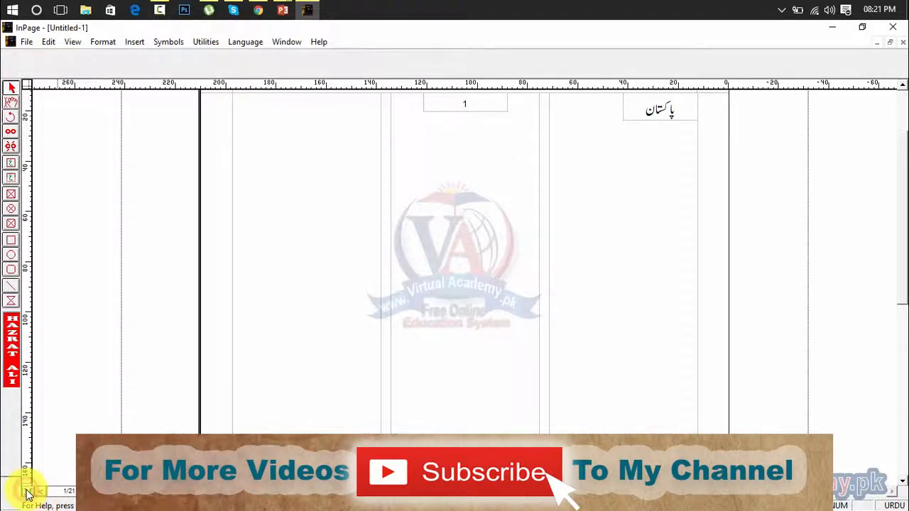
pyautogui.click(363, 282)
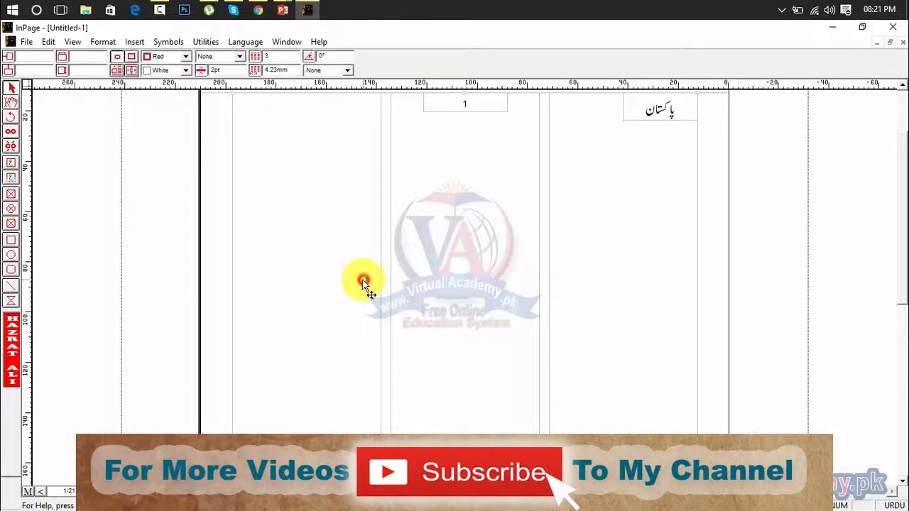
pyautogui.click(11, 101)
pyautogui.click(320, 182)
pyautogui.click(629, 227)
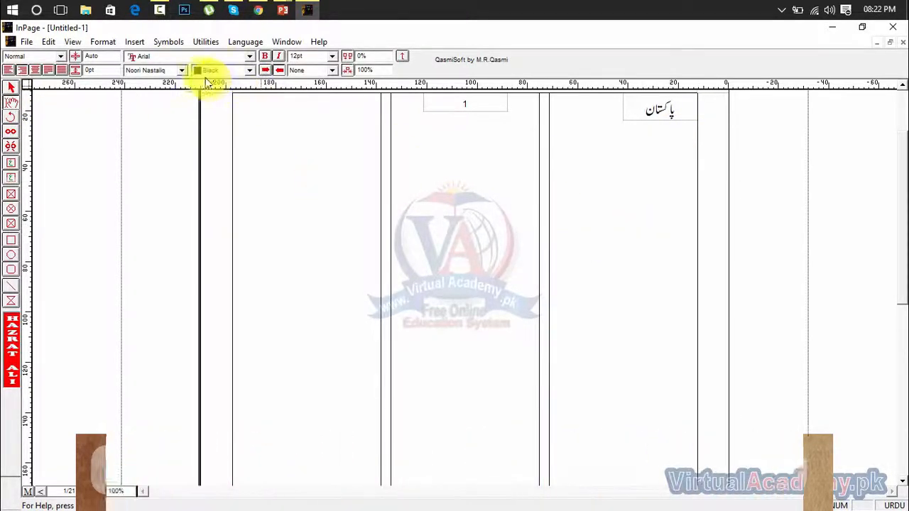
pyautogui.click(169, 73)
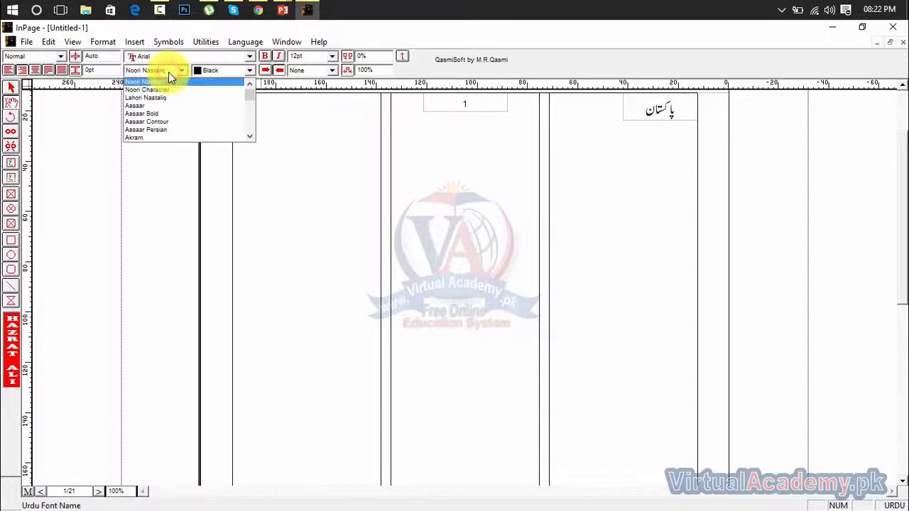
pyautogui.click(169, 74)
# Set the border of page 1's main text box to Yellow with a thickness of 5pt.
pyautogui.click(14, 89)
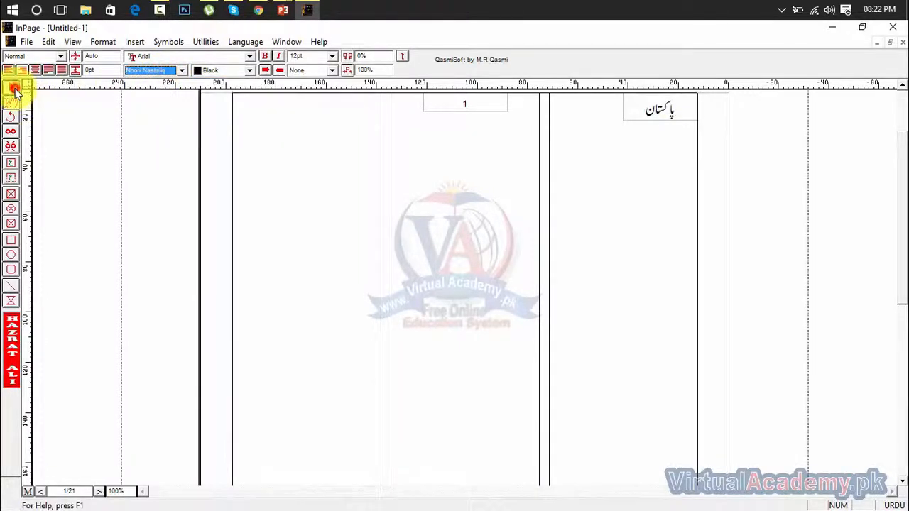
pyautogui.click(291, 153)
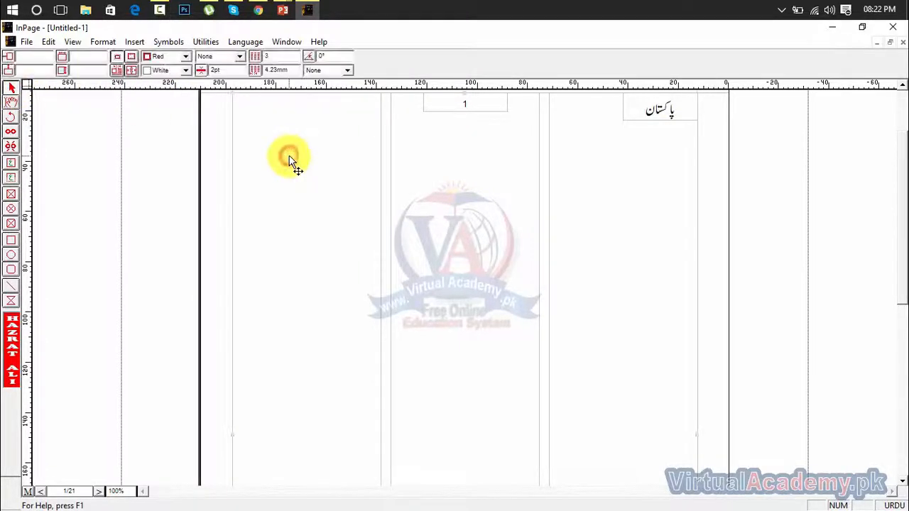
pyautogui.click(186, 71)
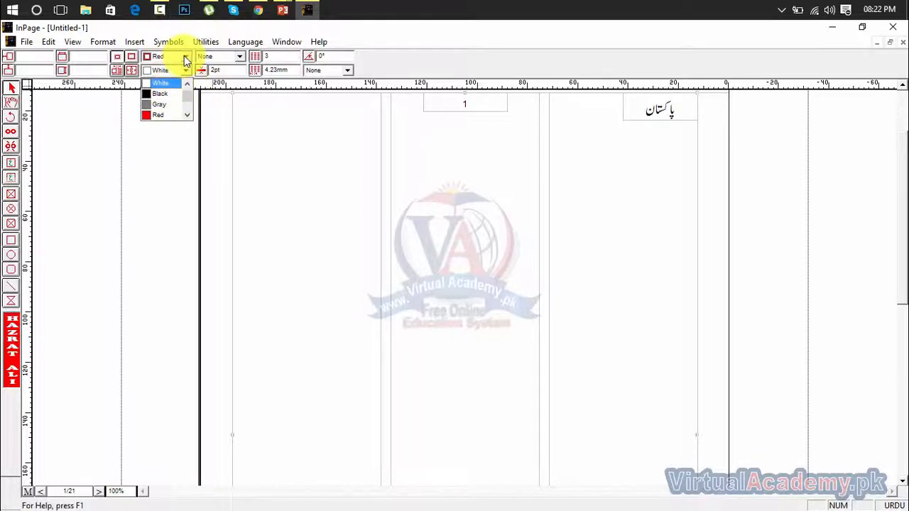
pyautogui.click(184, 57)
pyautogui.click(183, 58)
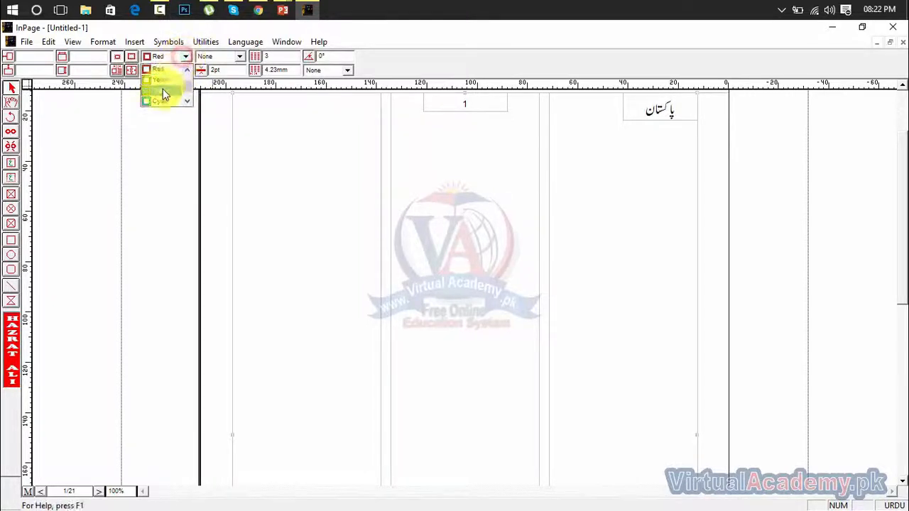
pyautogui.click(162, 84)
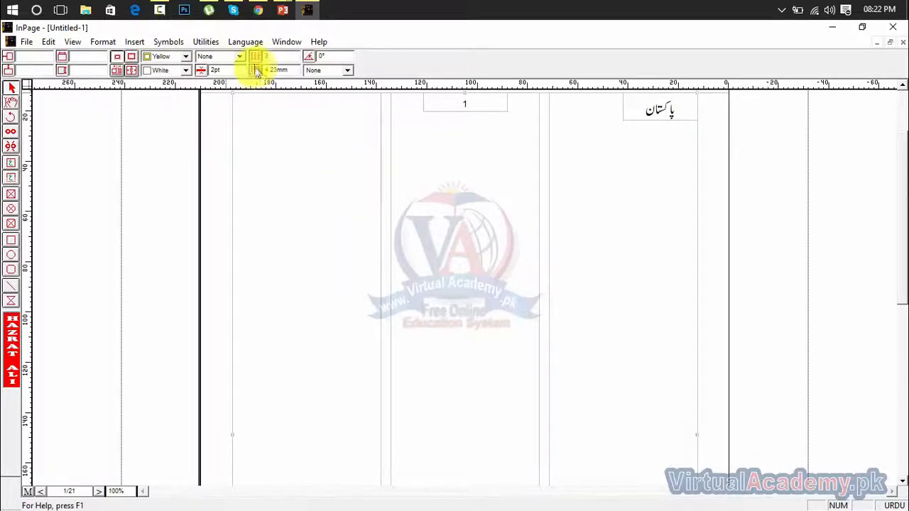
pyautogui.moveTo(231, 71); pyautogui.dragTo(192, 76)
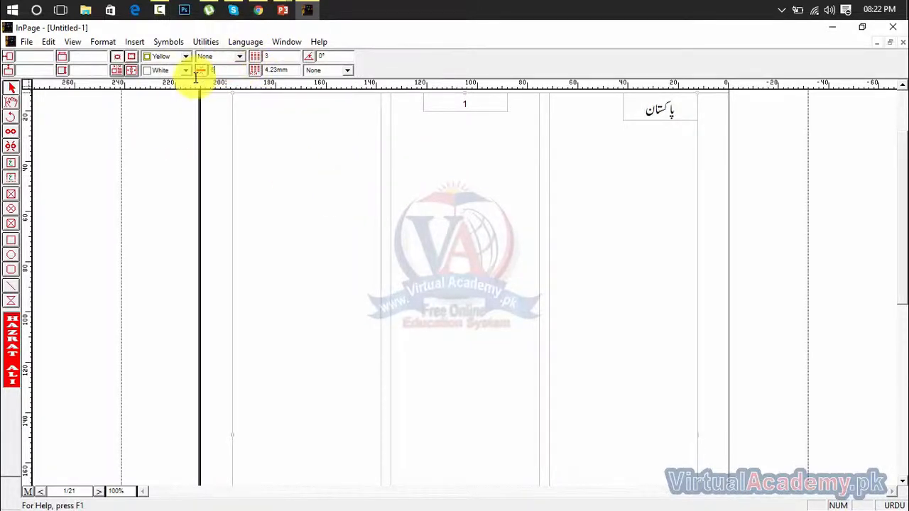
pyautogui.click(439, 170)
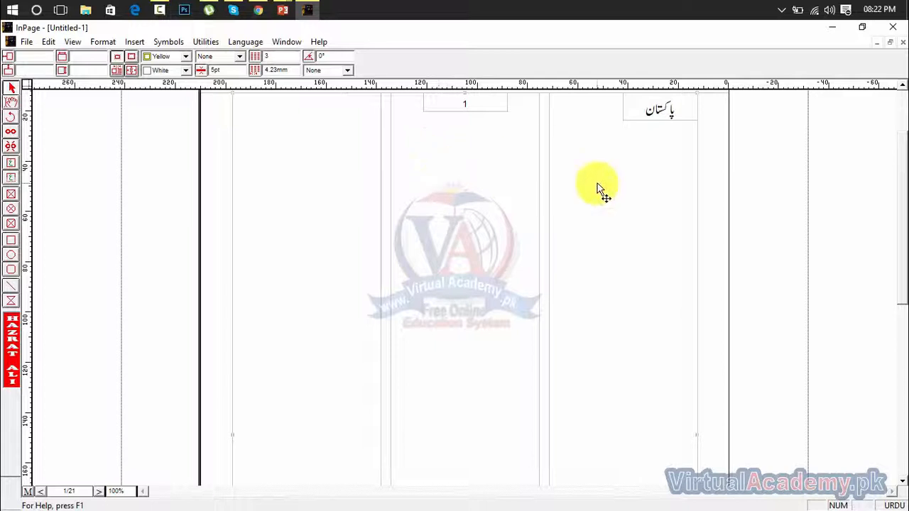
# Select the main text box, the header box and the page number box on page 1 to examine their settings.
pyautogui.click(12, 103)
pyautogui.click(11, 89)
pyautogui.click(420, 159)
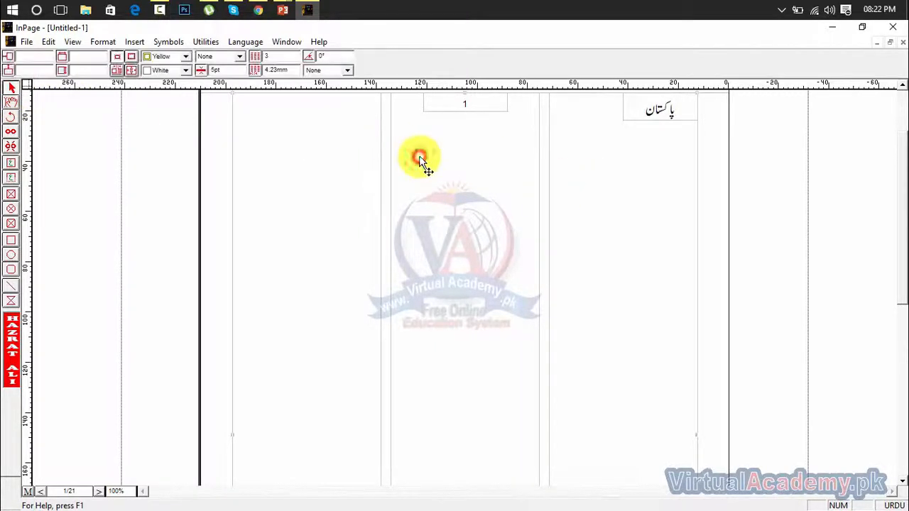
pyautogui.click(696, 99)
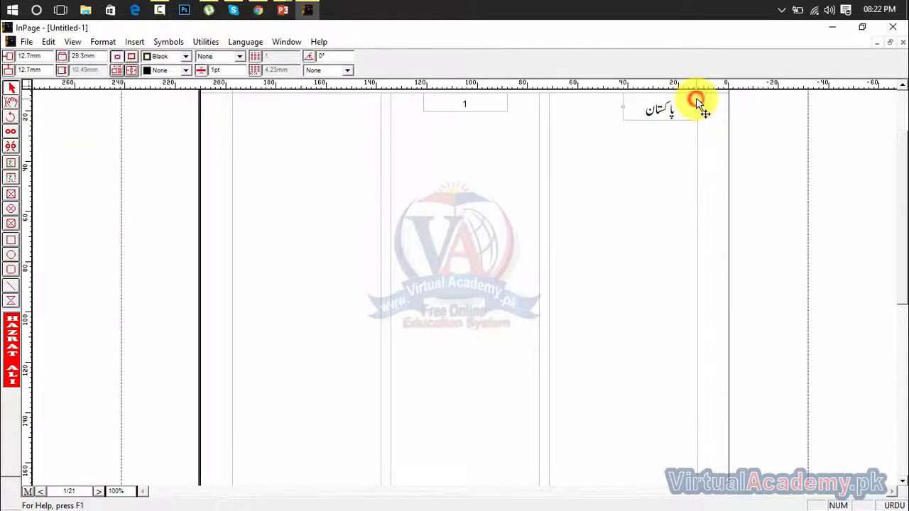
pyautogui.click(623, 176)
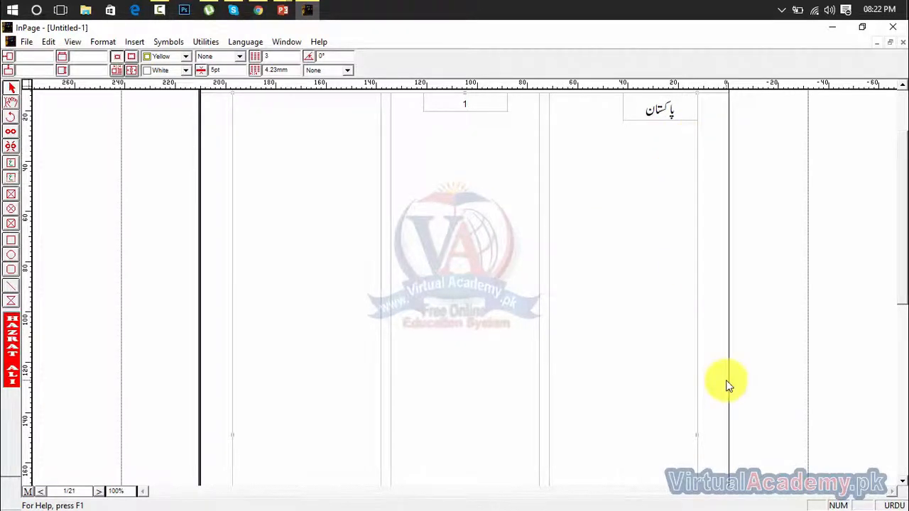
pyautogui.click(651, 113)
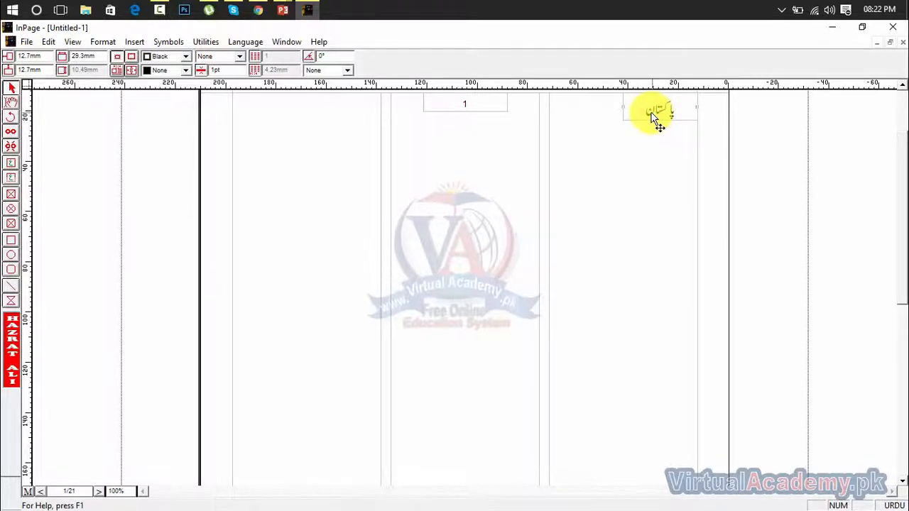
pyautogui.click(472, 108)
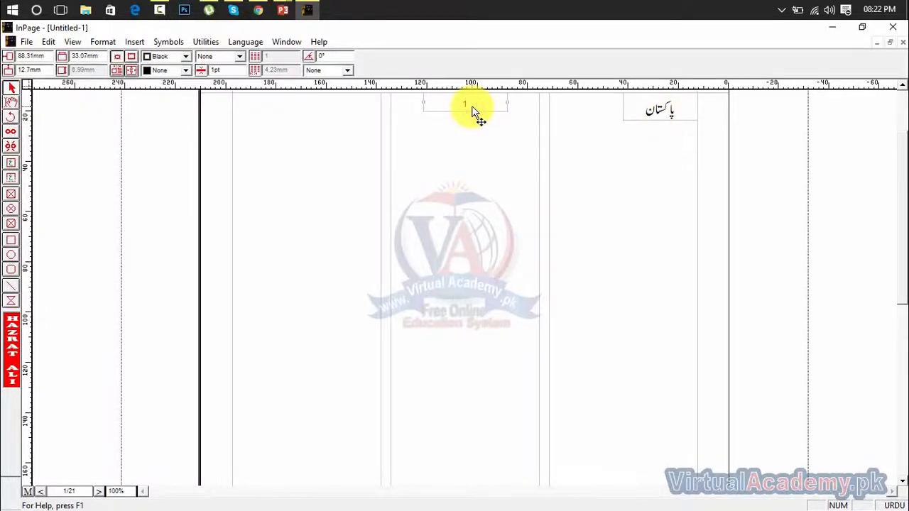
pyautogui.click(681, 114)
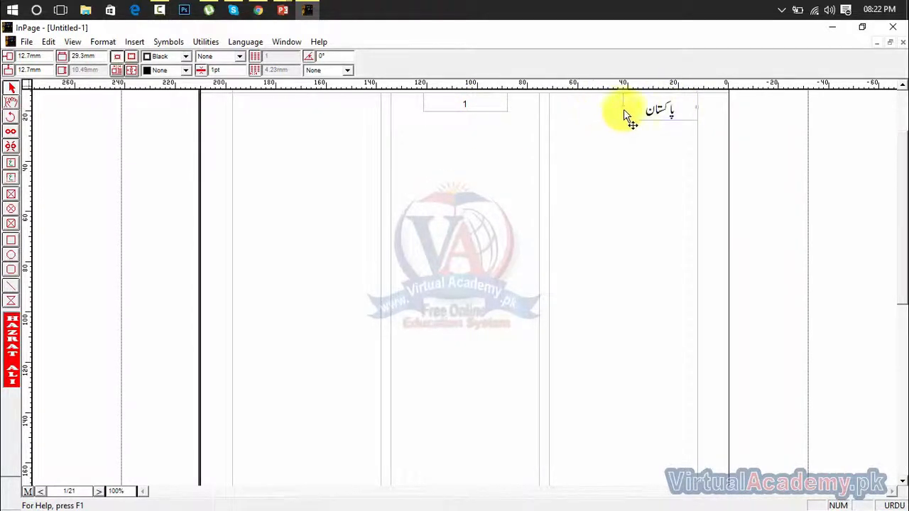
# Examine the page number and header boxes on the master page and return to the document page.
pyautogui.click(29, 491)
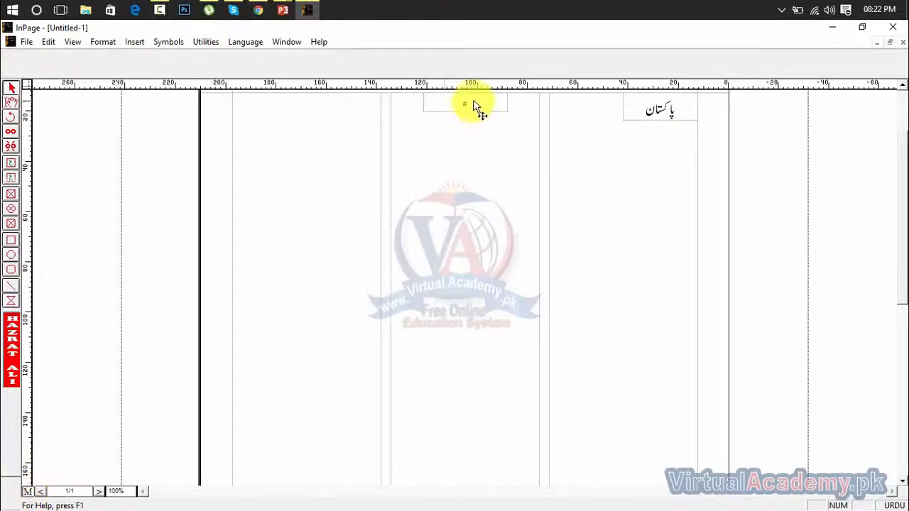
pyautogui.click(469, 105)
pyautogui.click(651, 111)
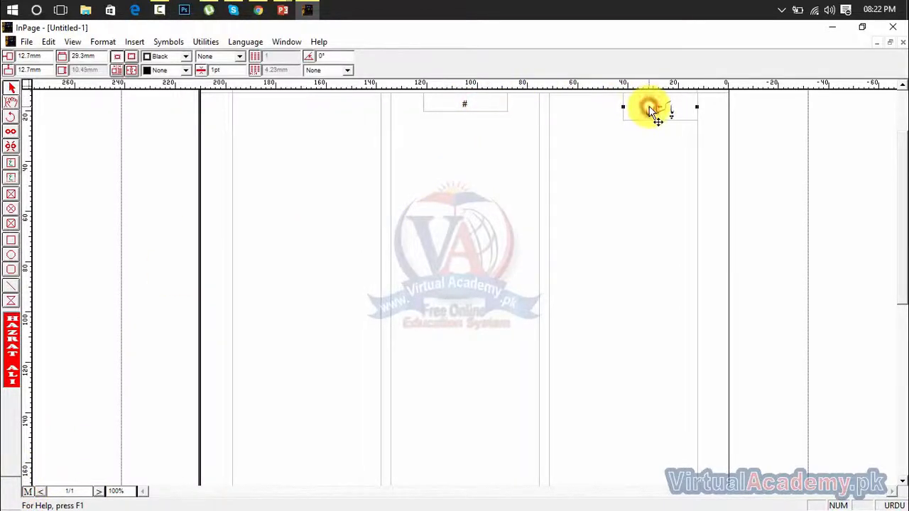
pyautogui.click(27, 491)
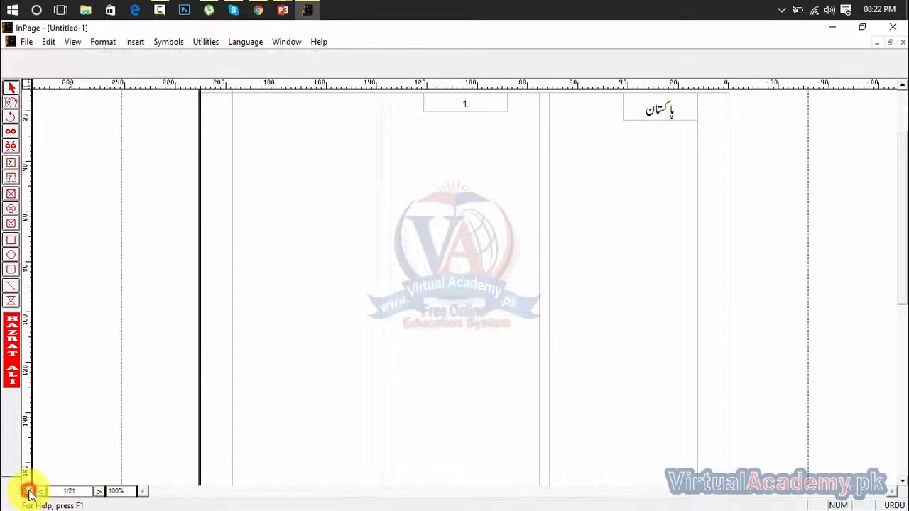